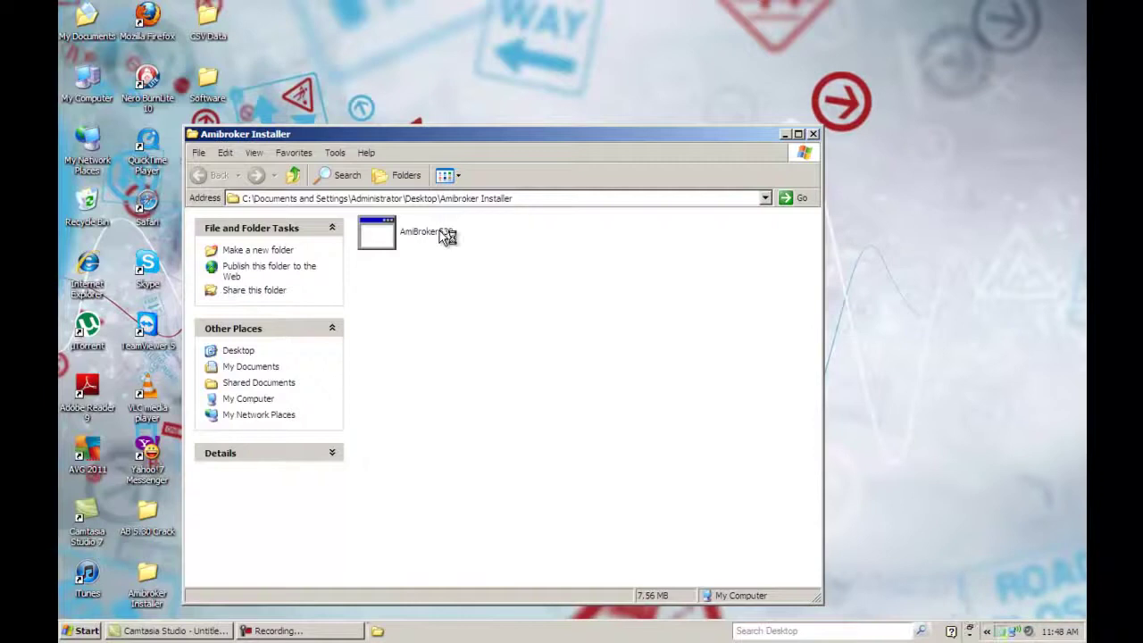
# Run the AmiBroker530 installer from the Amibroker Installer folder and close the folder window
pyautogui.click(440, 232)
pyautogui.doubleClick(439, 230)
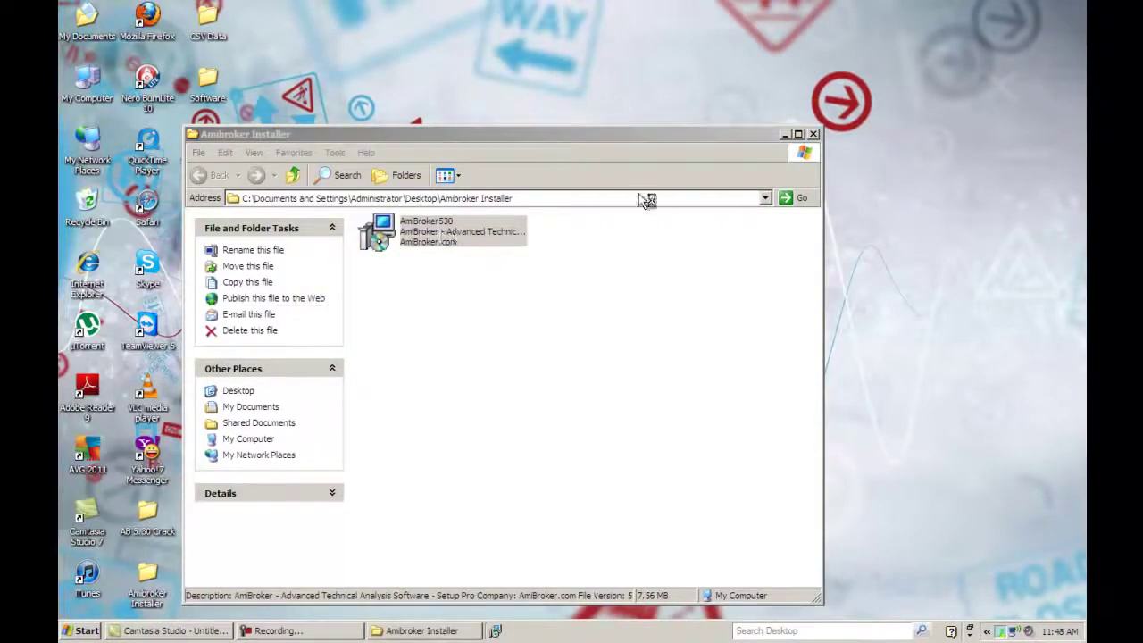
pyautogui.click(816, 133)
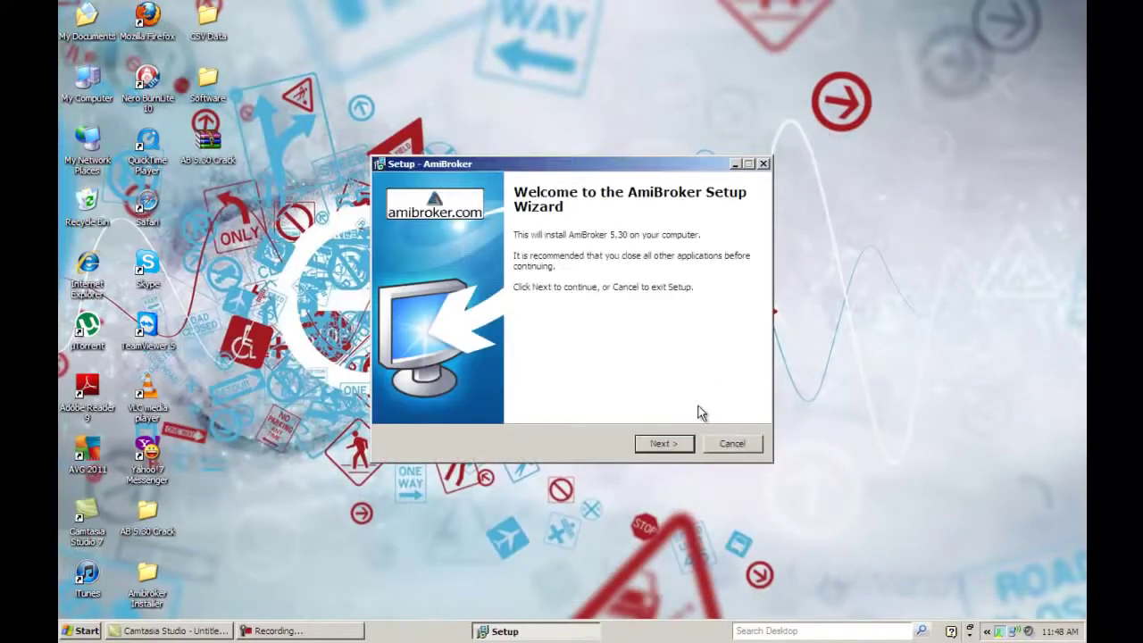
# Complete a Full Installation in C:\Program Files\AmiBroker, accepting the license agreement and turning off Launch AmiBroker before finishing
pyautogui.click(676, 443)
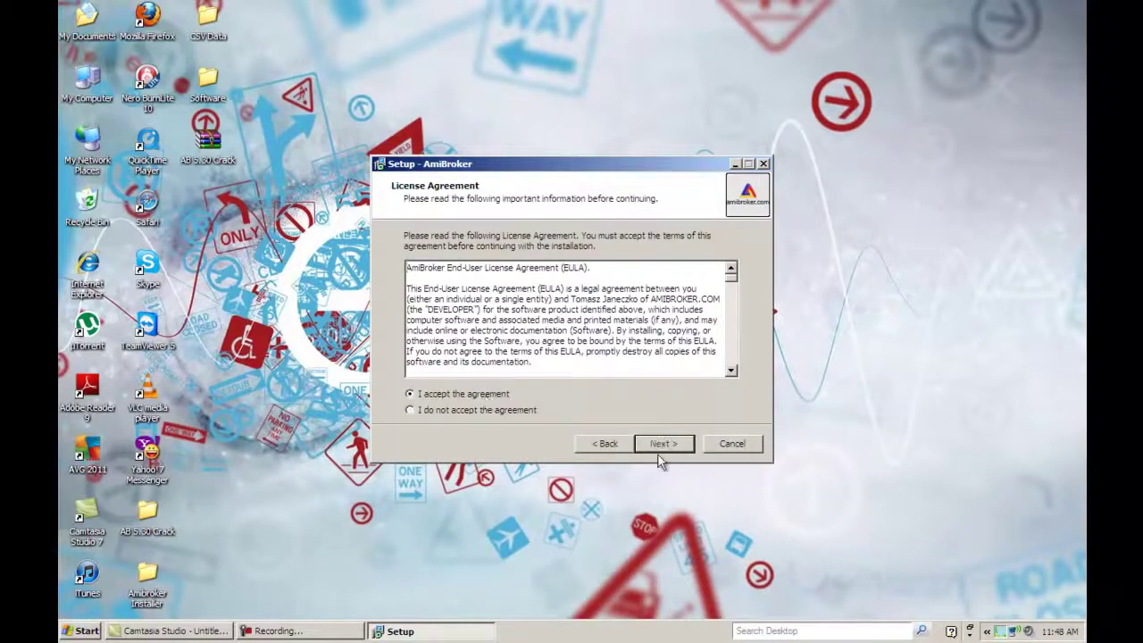
pyautogui.click(668, 446)
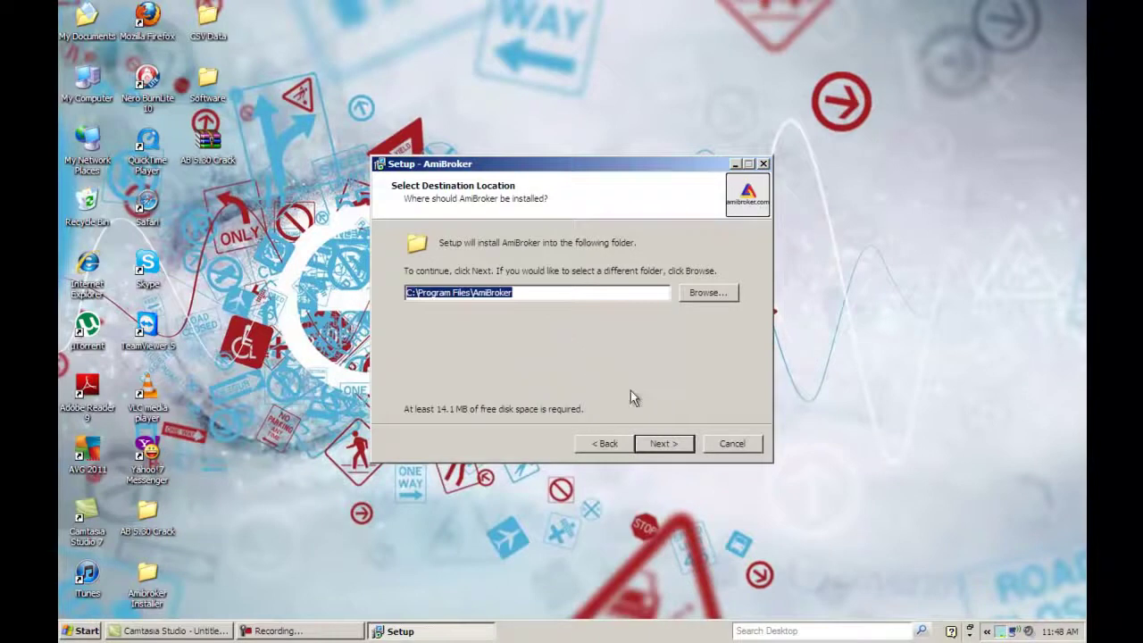
pyautogui.click(666, 446)
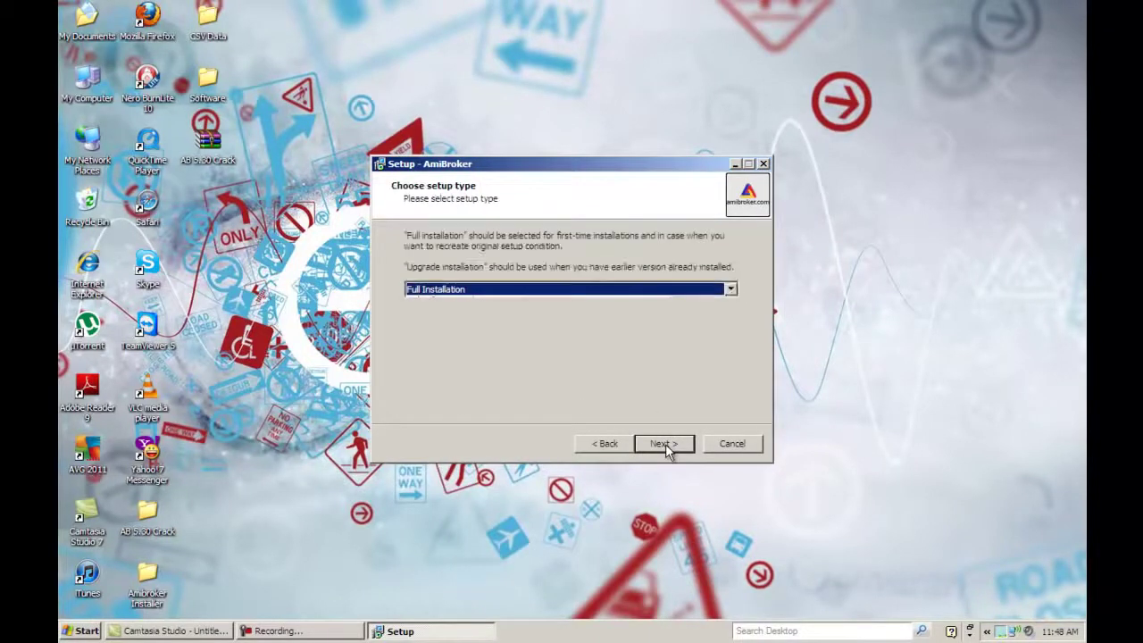
pyautogui.click(666, 444)
pyautogui.click(665, 444)
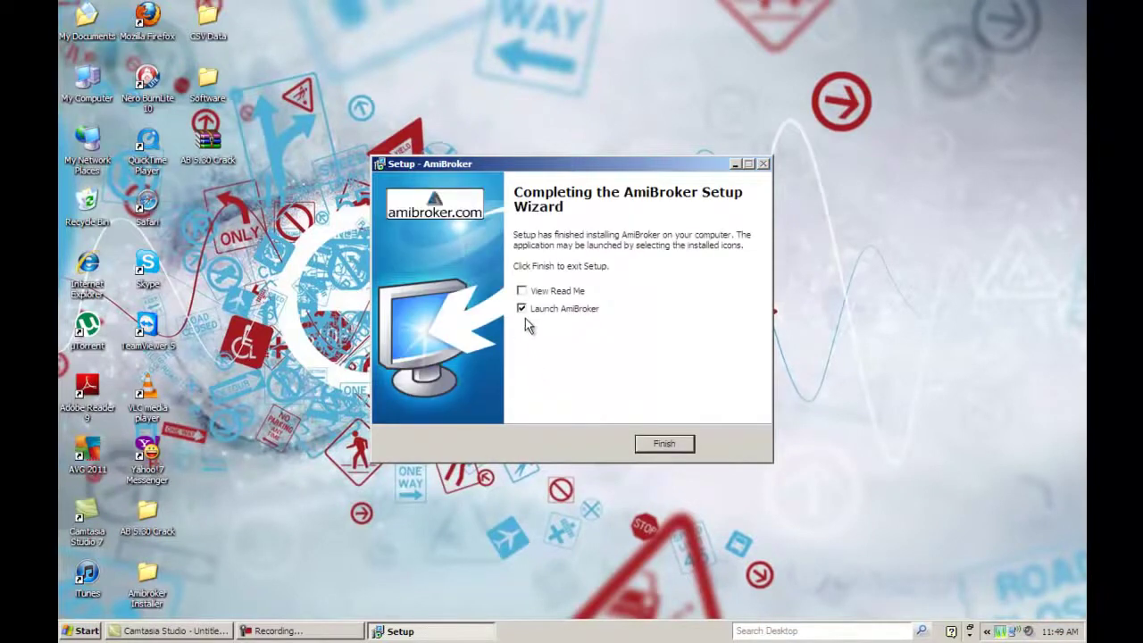
pyautogui.click(522, 309)
pyautogui.click(665, 443)
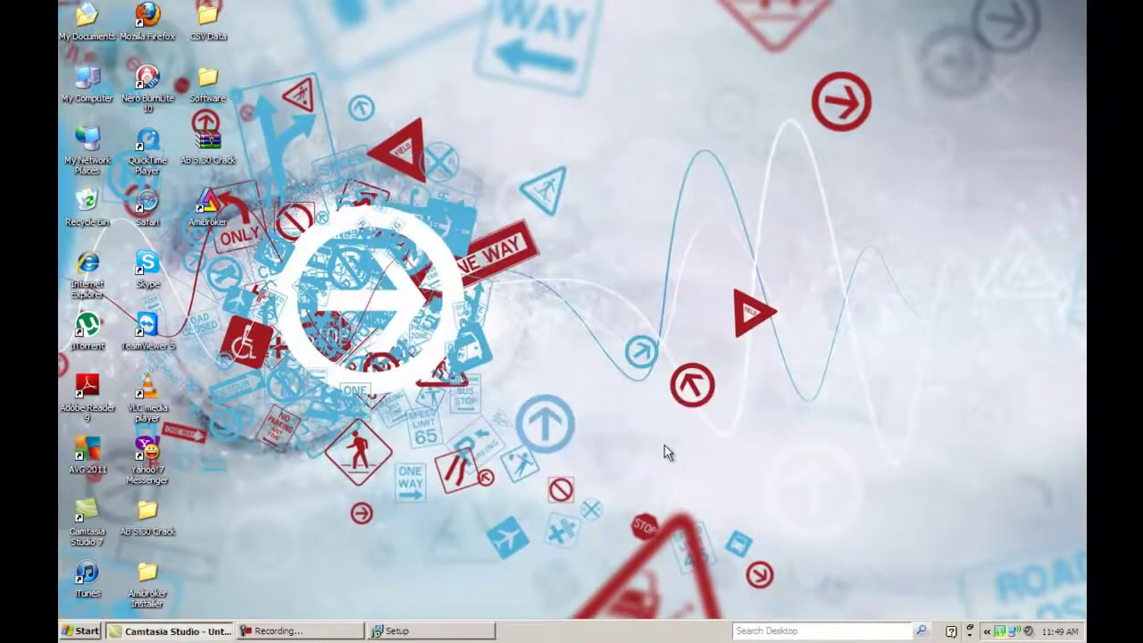
# Copy Brokey.dll from the inner AB 5.30 Crack folder on the desktop and close the folder window
pyautogui.doubleClick(148, 523)
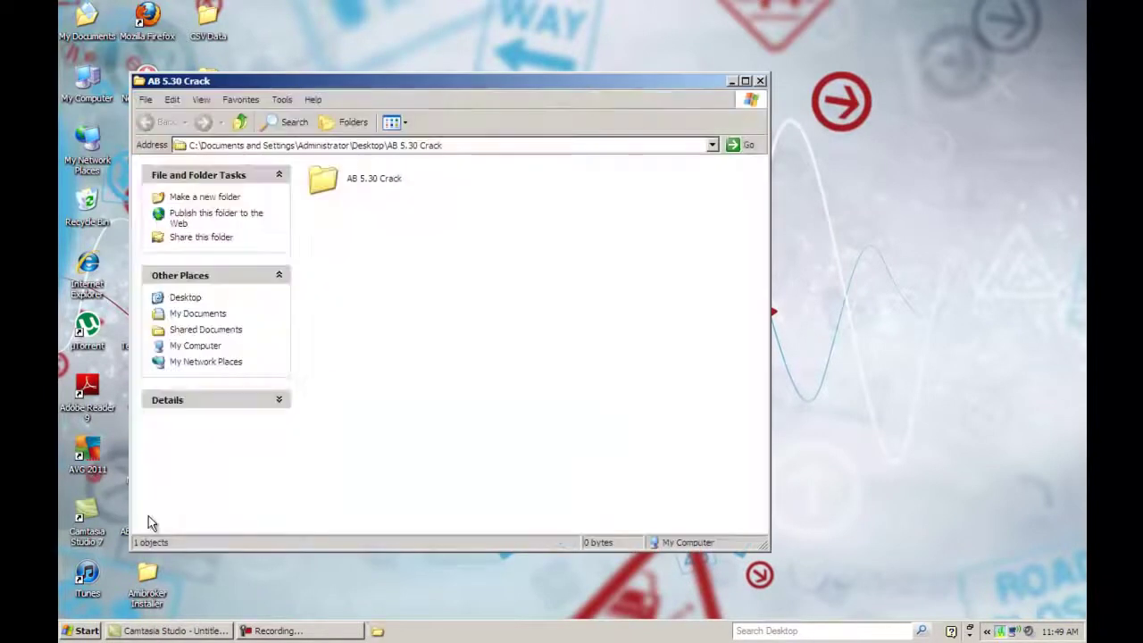
pyautogui.doubleClick(325, 184)
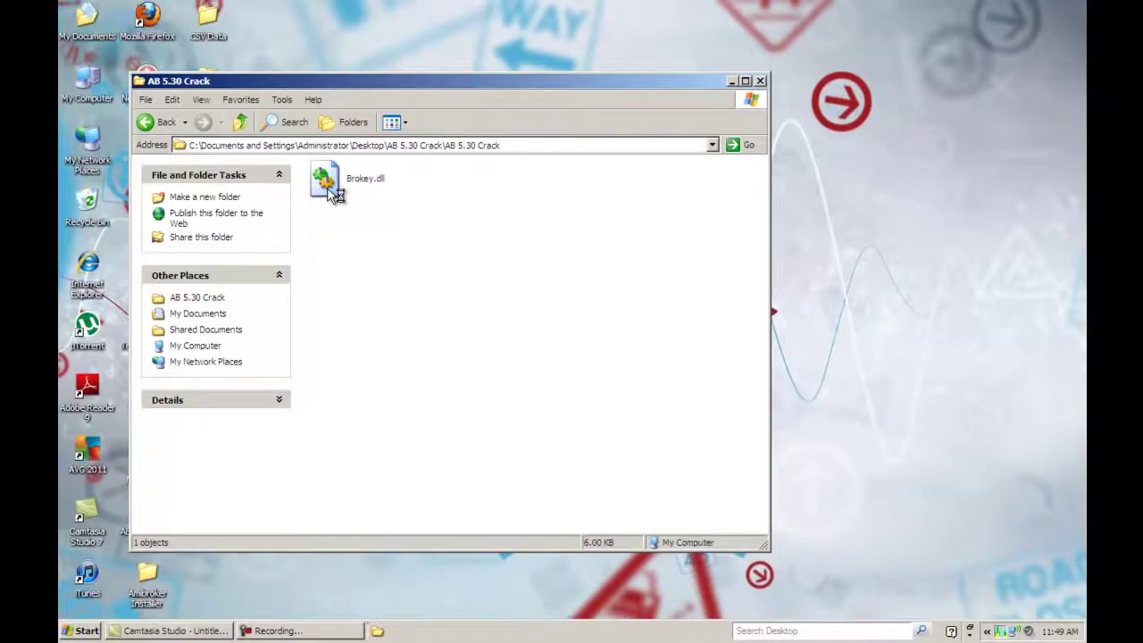
pyautogui.rightClick(329, 189)
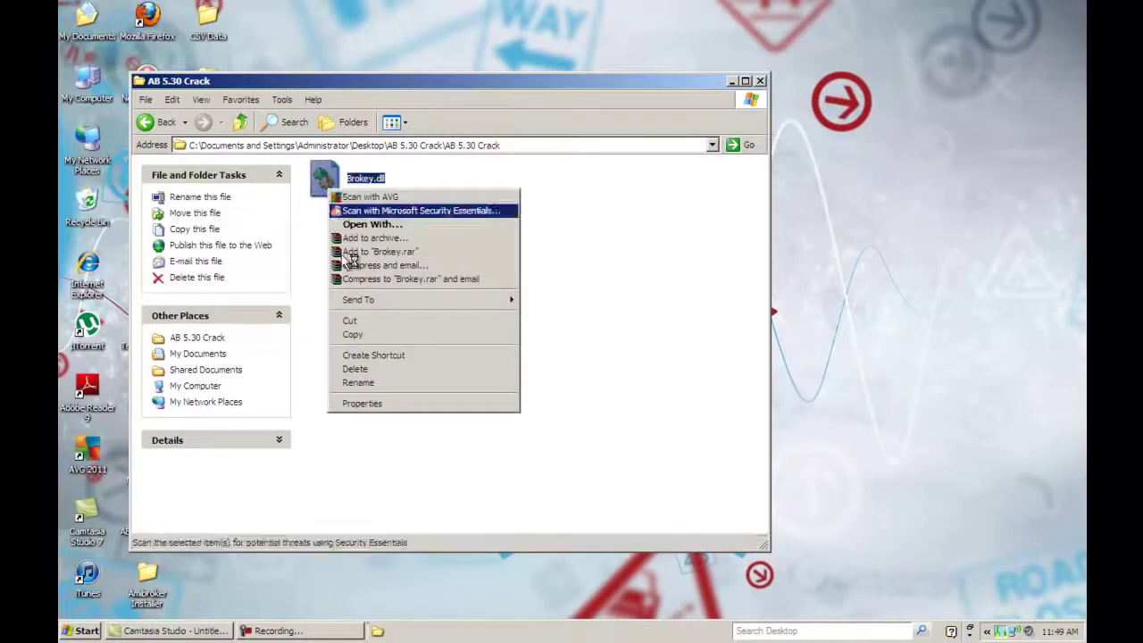
pyautogui.click(366, 336)
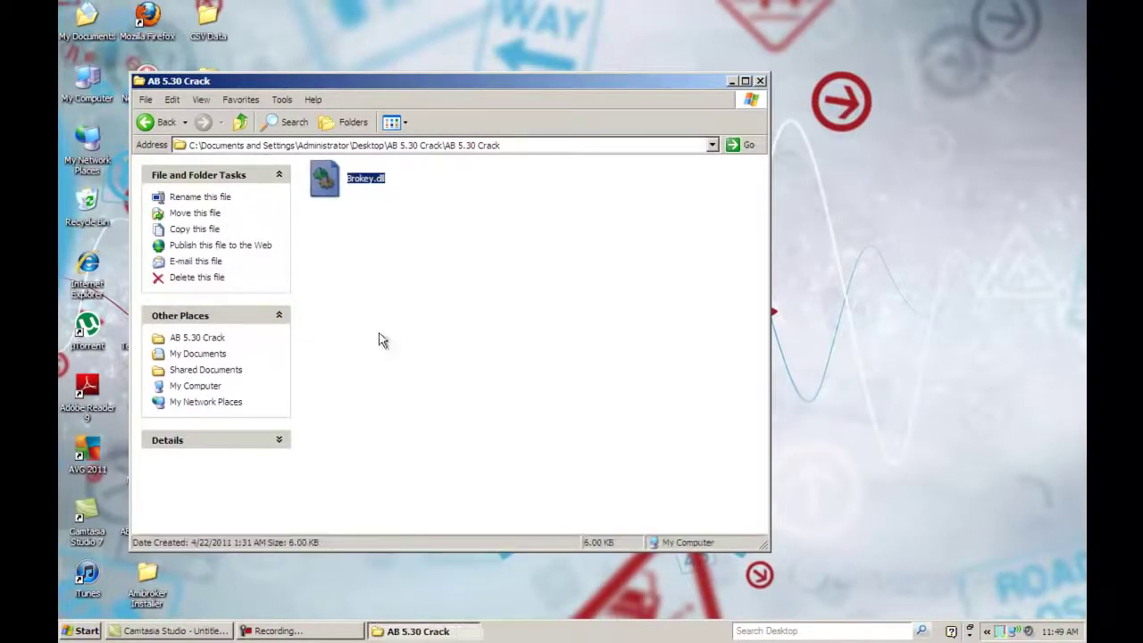
pyautogui.click(760, 80)
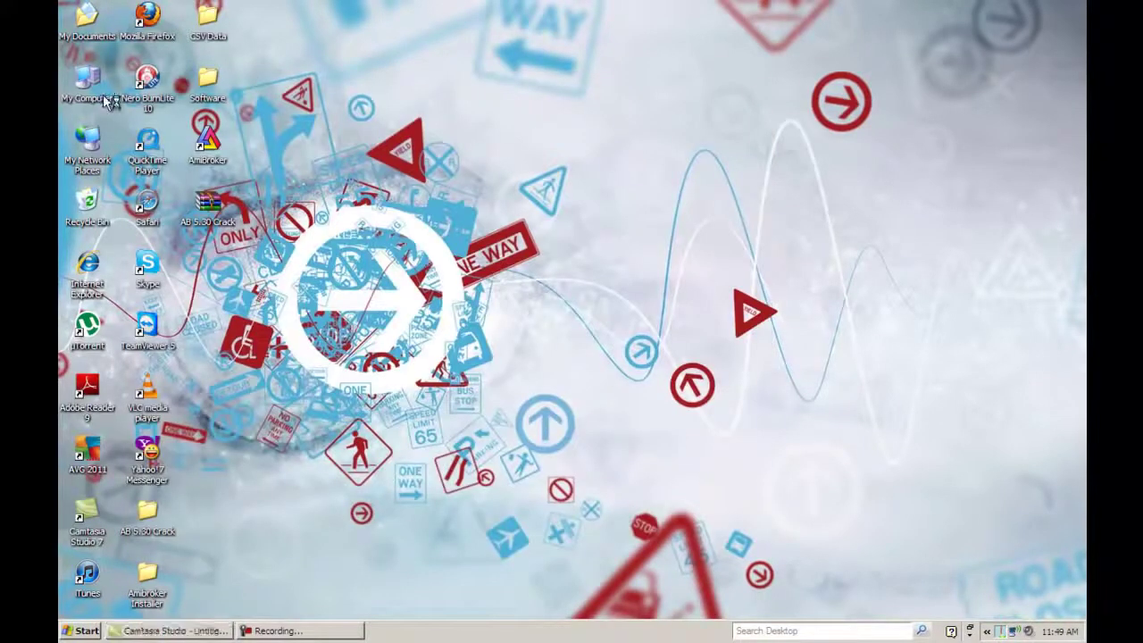
# Paste Brokey.dll into C:\Program Files\AmiBroker, replacing the existing file
pyautogui.press('super+e')
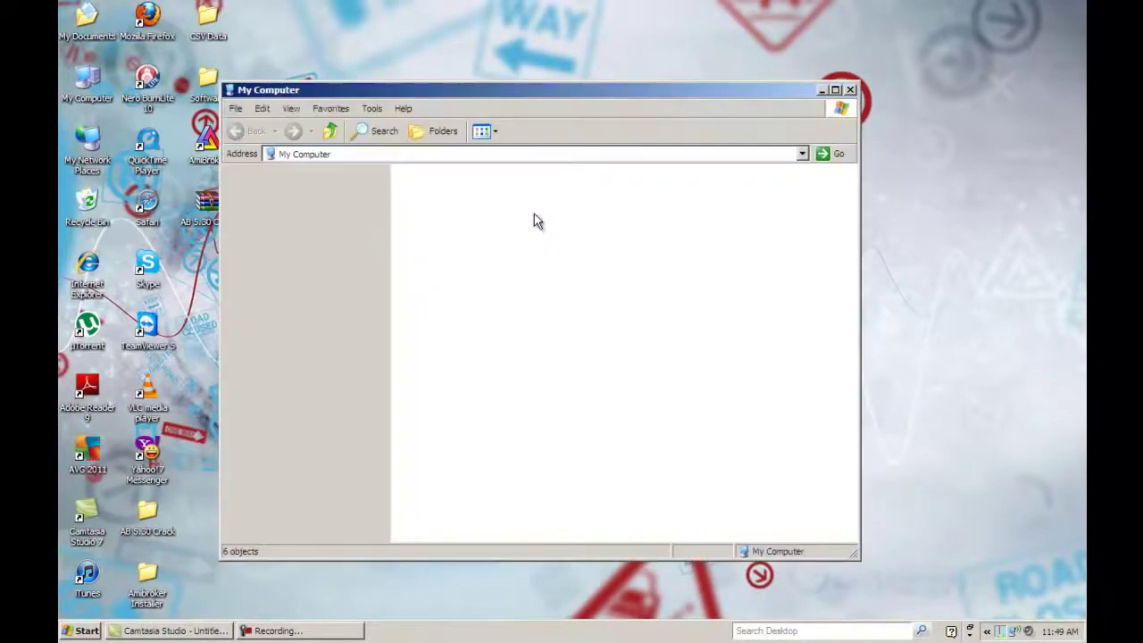
pyautogui.doubleClick(476, 189)
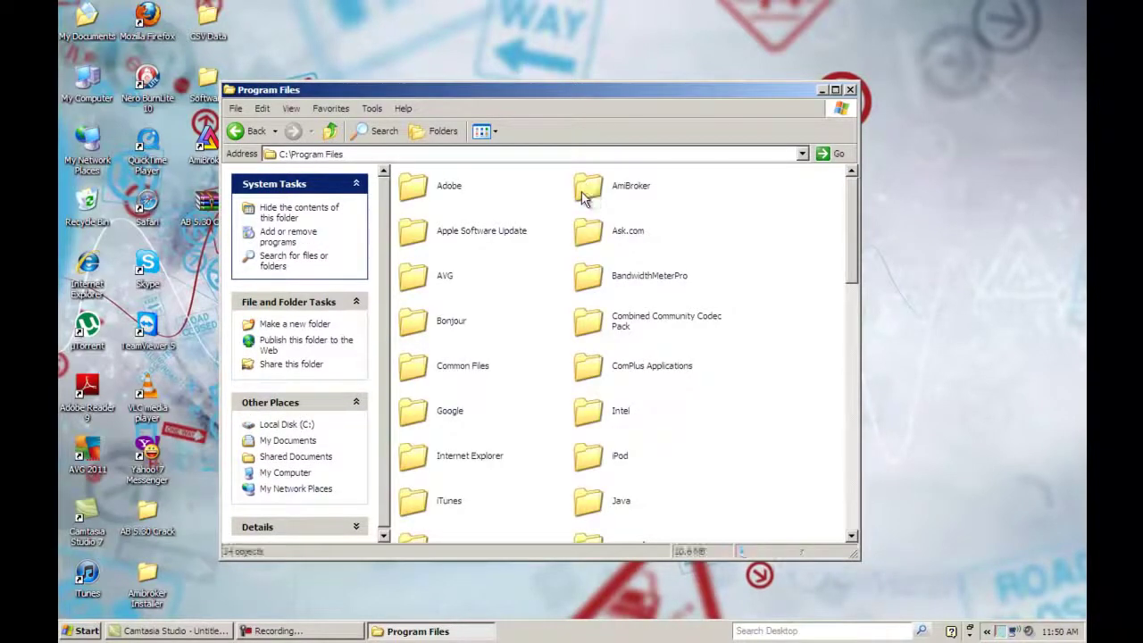
pyautogui.doubleClick(582, 192)
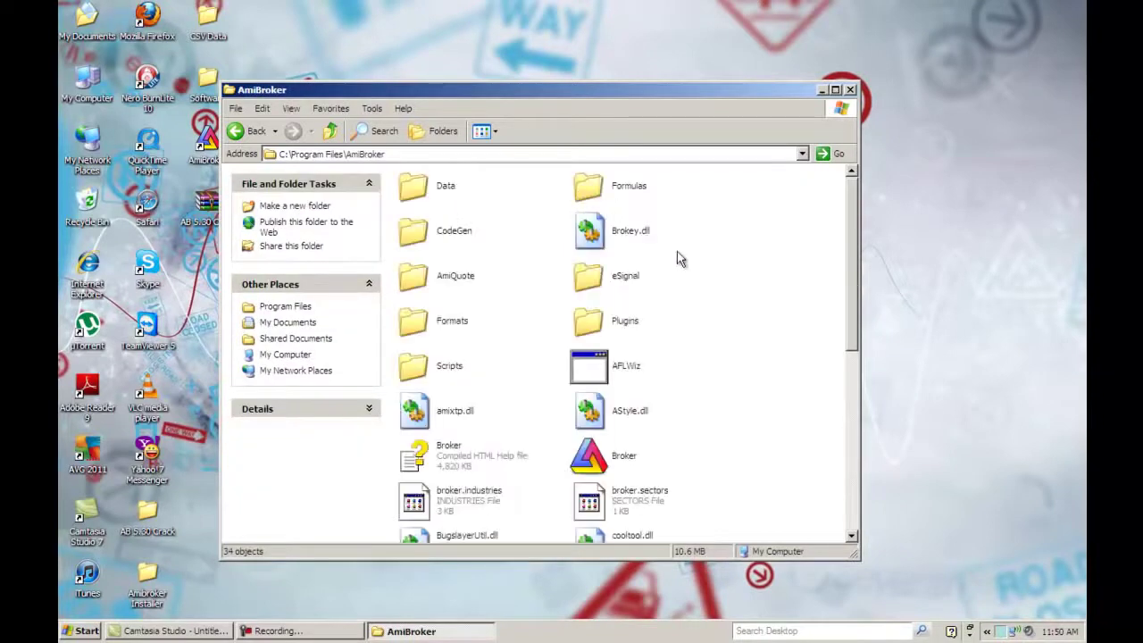
pyautogui.rightClick(688, 255)
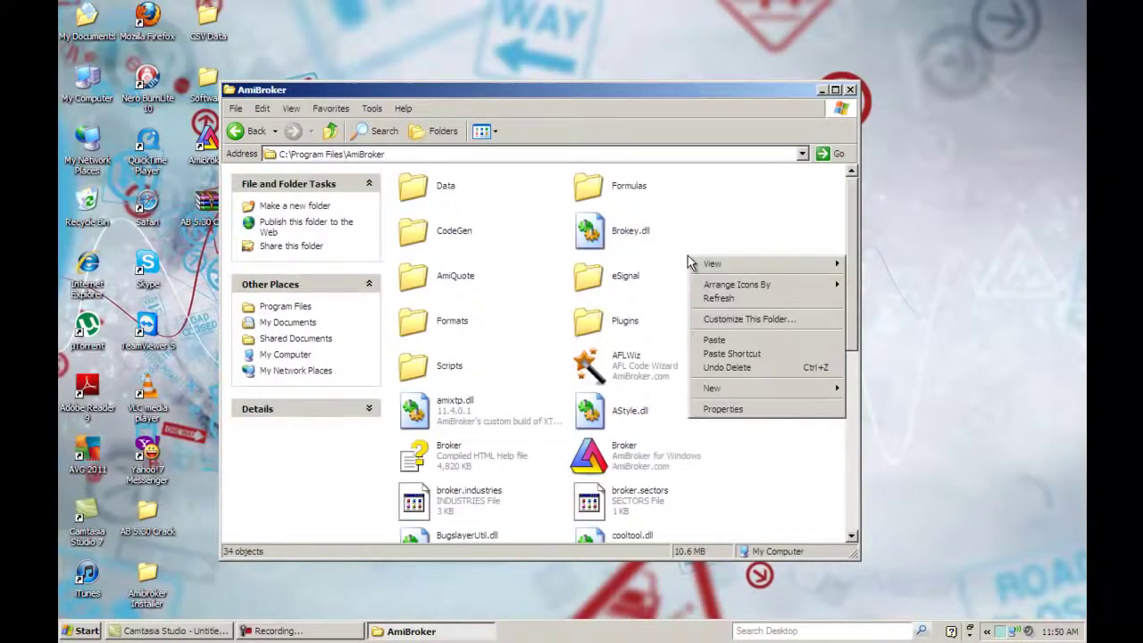
pyautogui.click(715, 339)
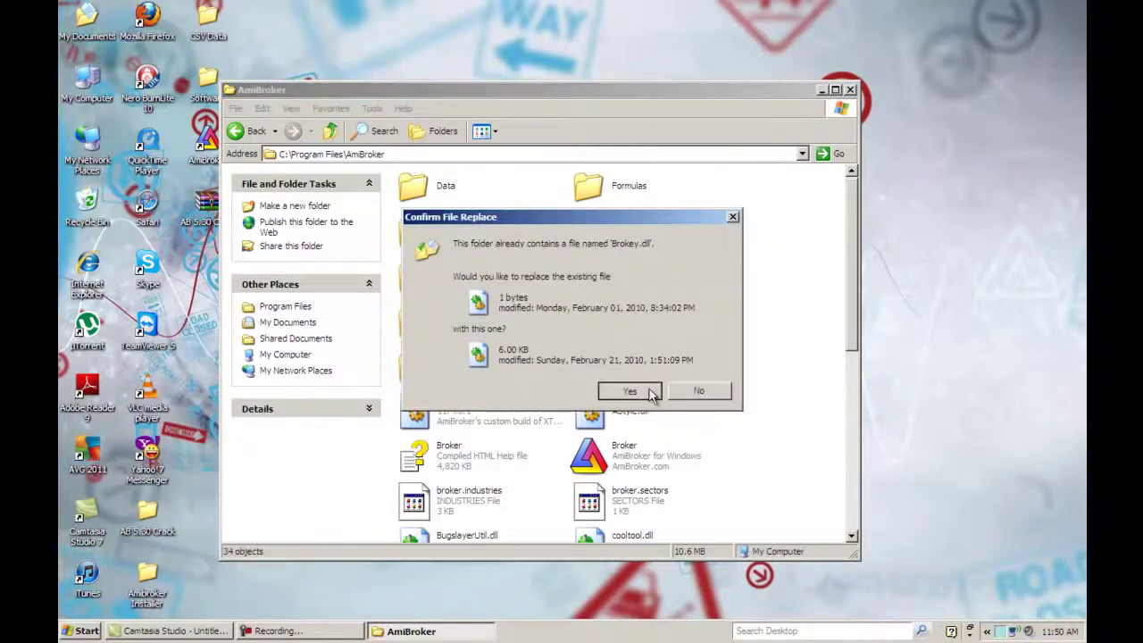
pyautogui.click(655, 392)
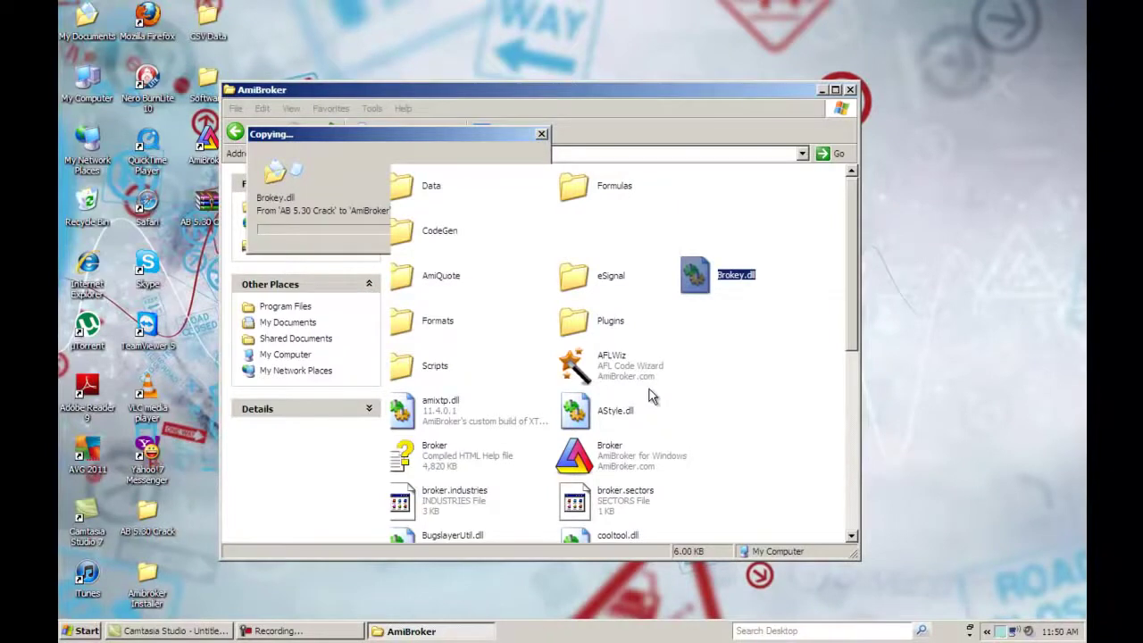
# Copy the CSV Data folder from the desktop into C:\Program Files\AmiBroker and close the folder window
pyautogui.rightClick(208, 40)
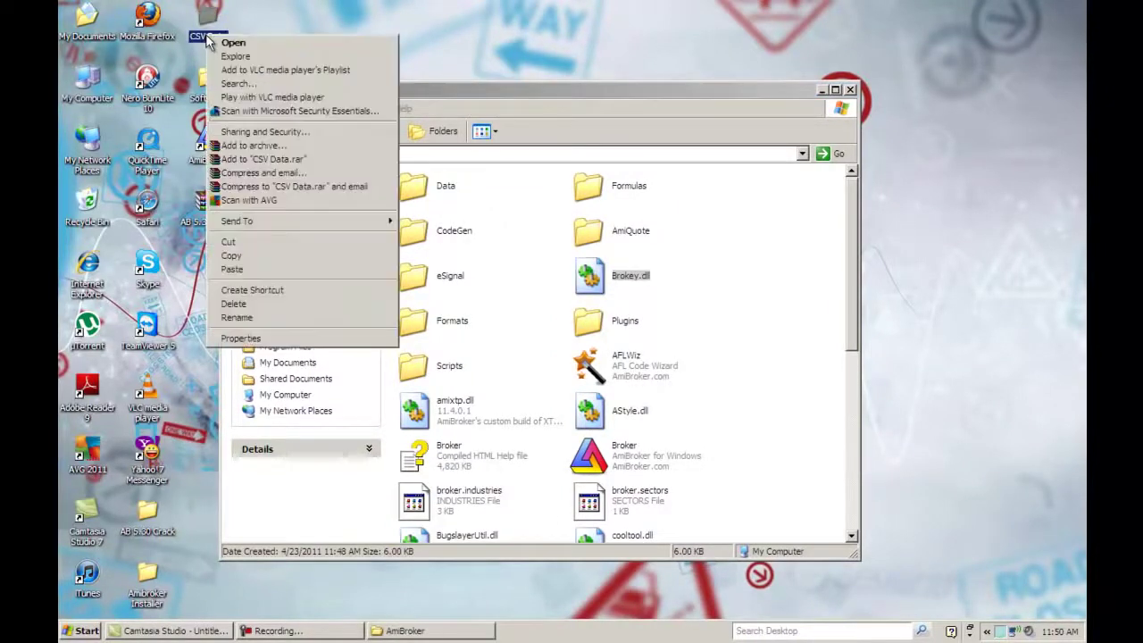
pyautogui.click(246, 256)
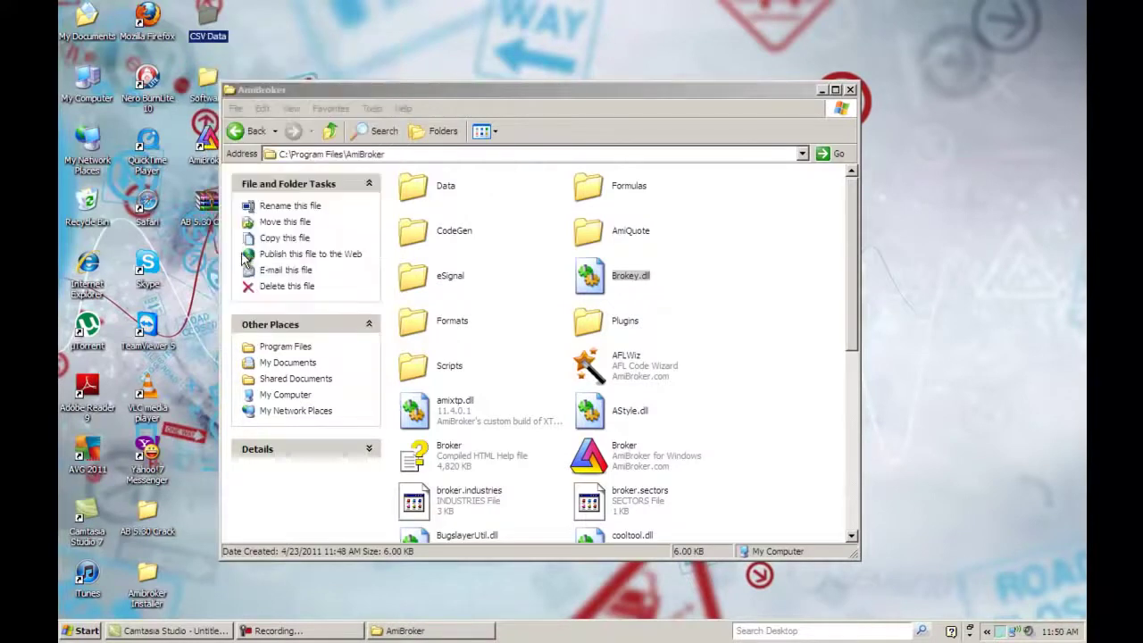
pyautogui.click(540, 293)
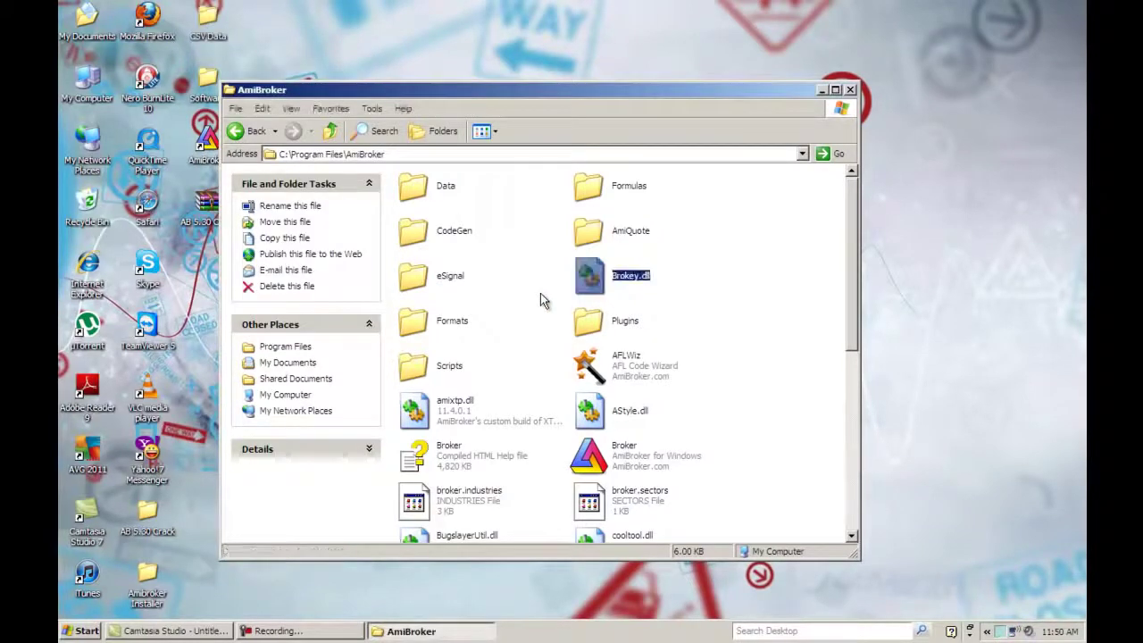
pyautogui.rightClick(540, 293)
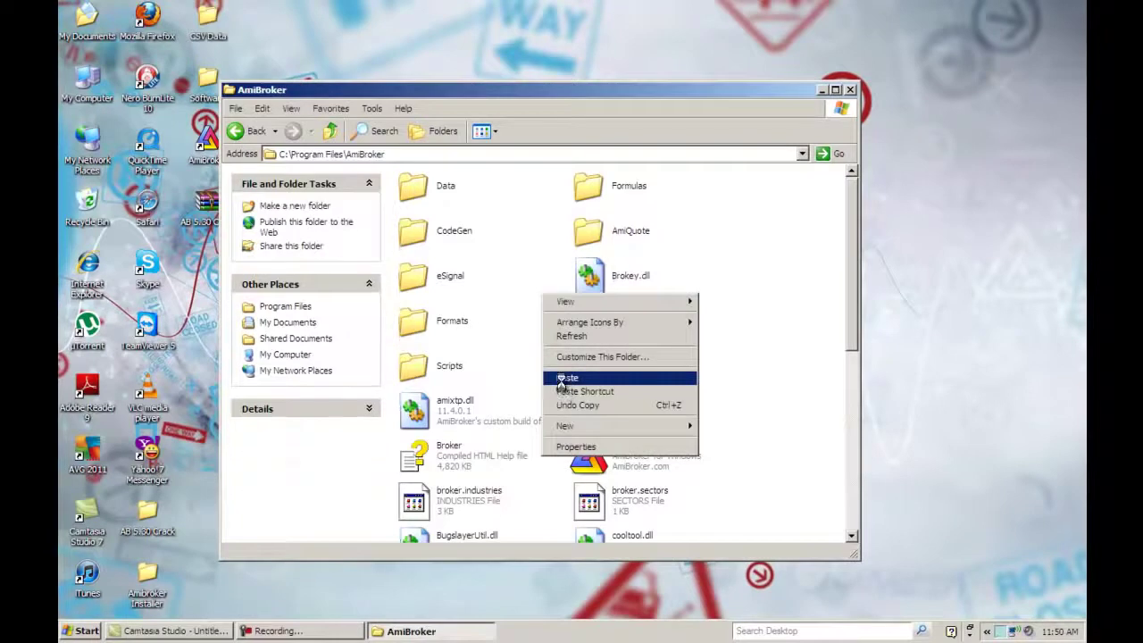
pyautogui.click(562, 383)
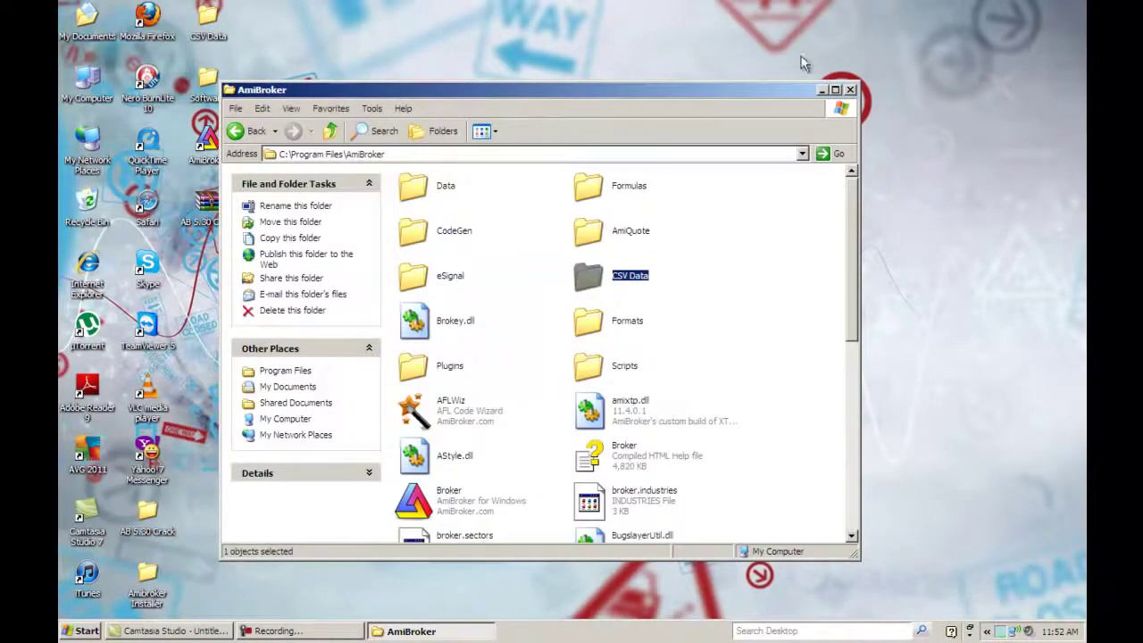
pyautogui.click(850, 90)
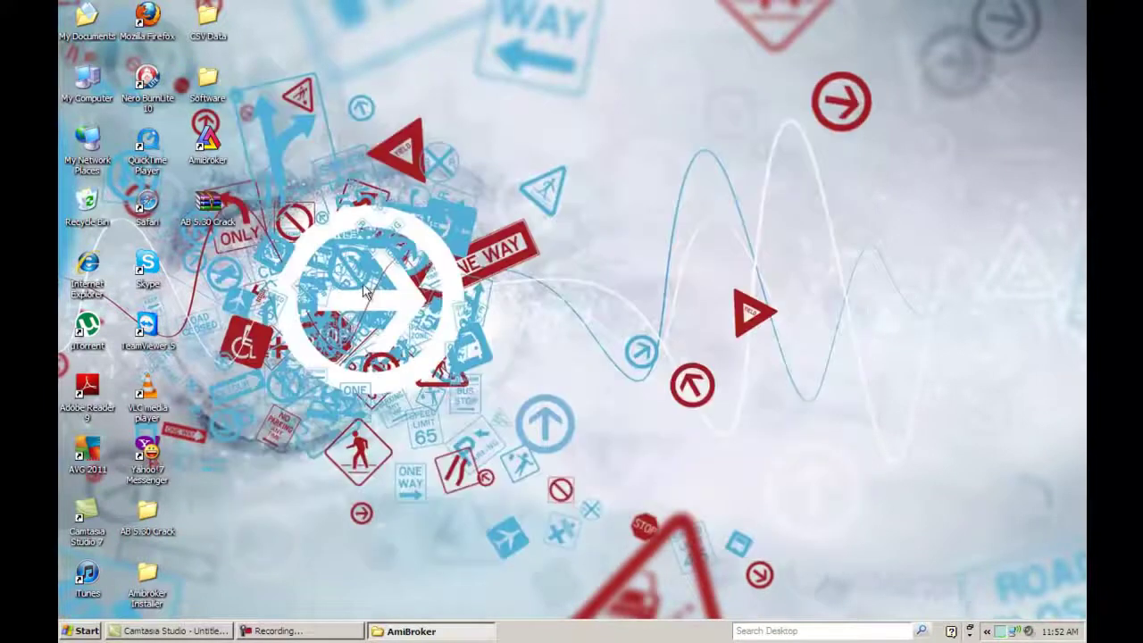
# Launch AmiBroker from the desktop and maximize its window
pyautogui.click(212, 159)
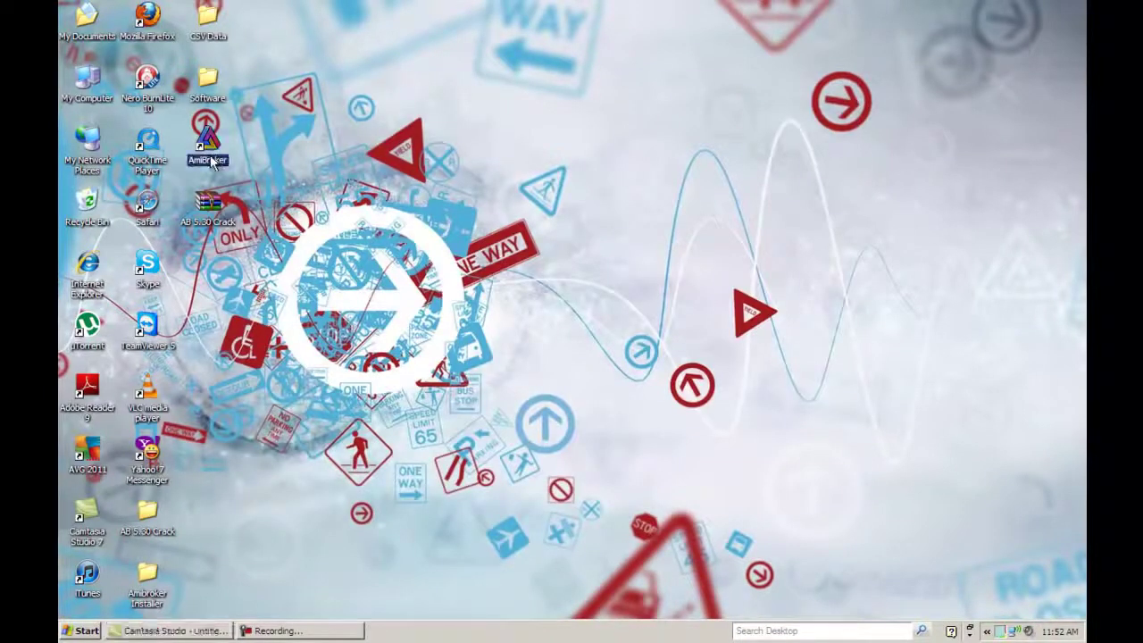
pyautogui.doubleClick(210, 157)
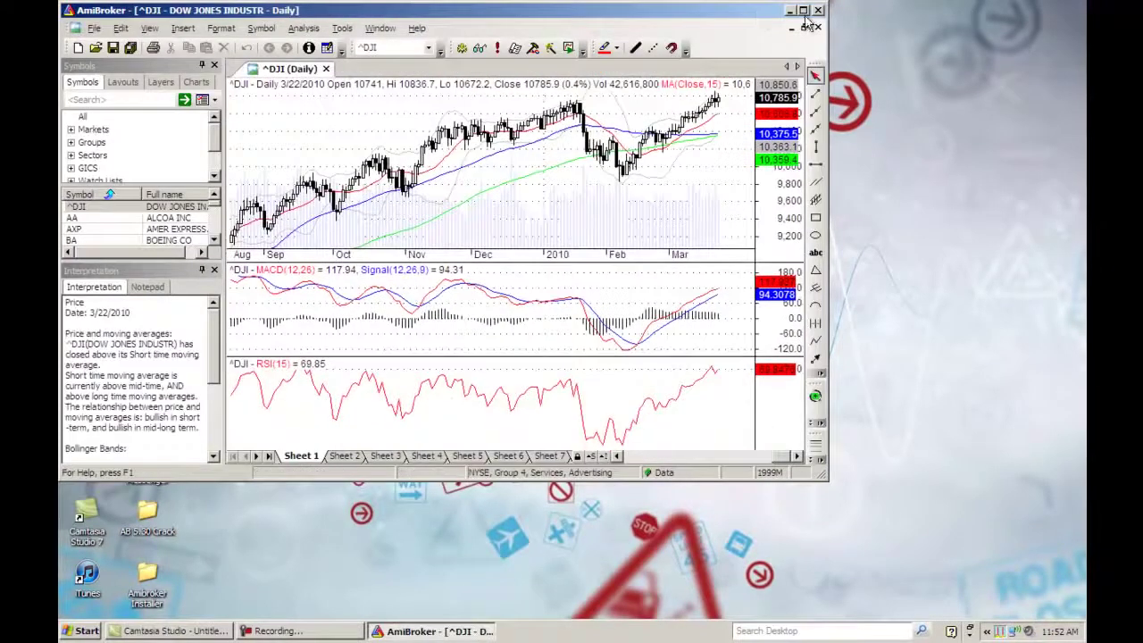
pyautogui.click(803, 11)
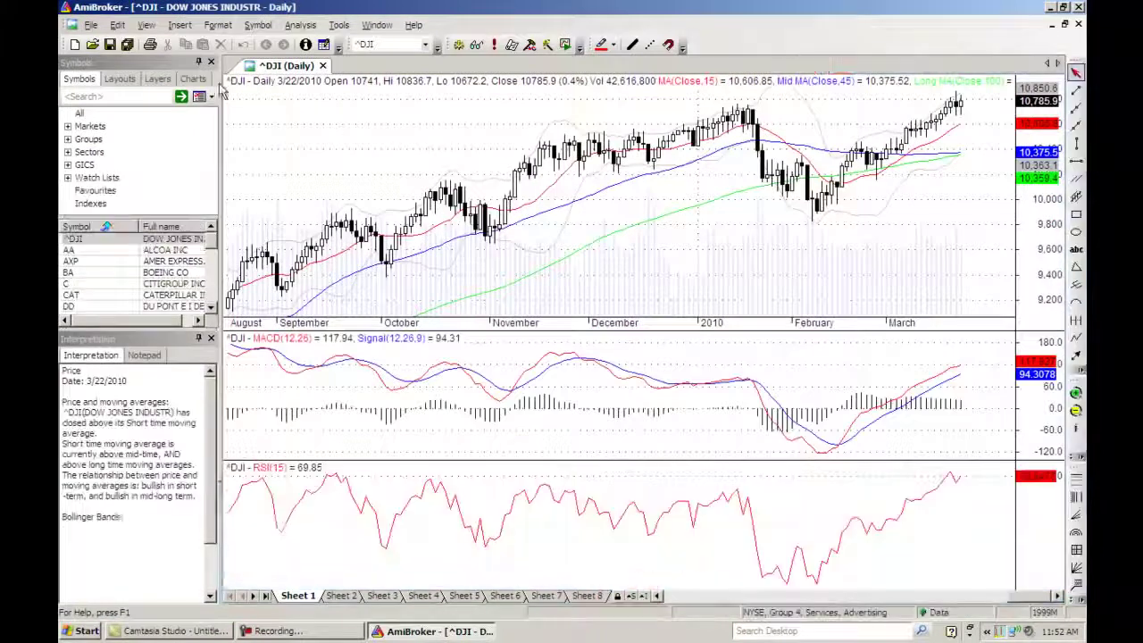
# Start the Import Wizard and pick all the files in the CSV Data folder for import
pyautogui.click(90, 25)
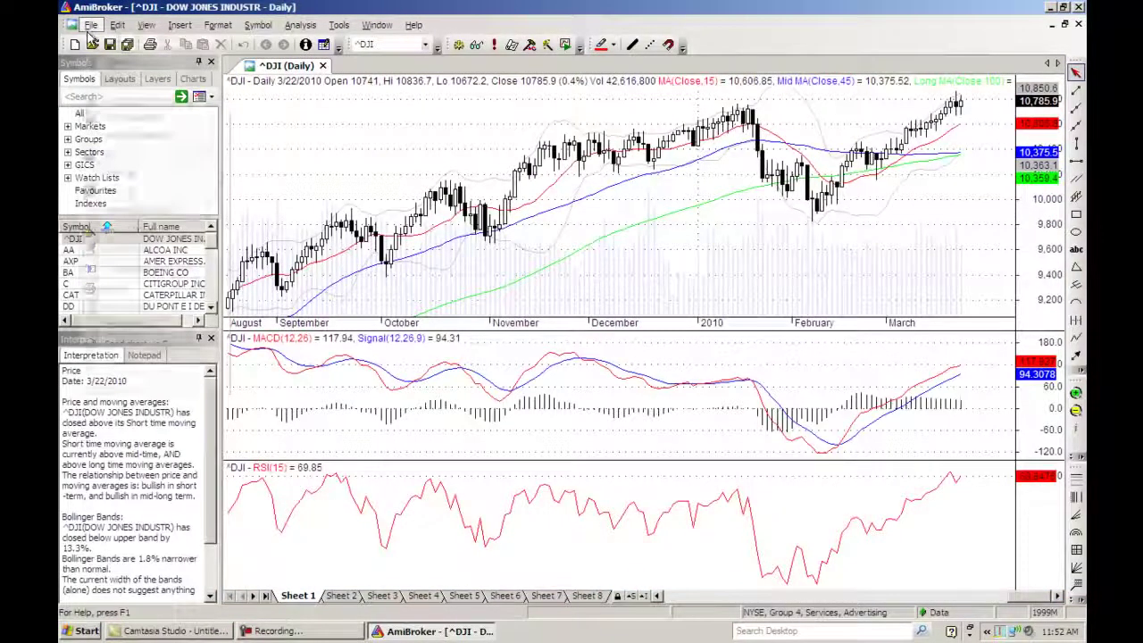
pyautogui.click(130, 234)
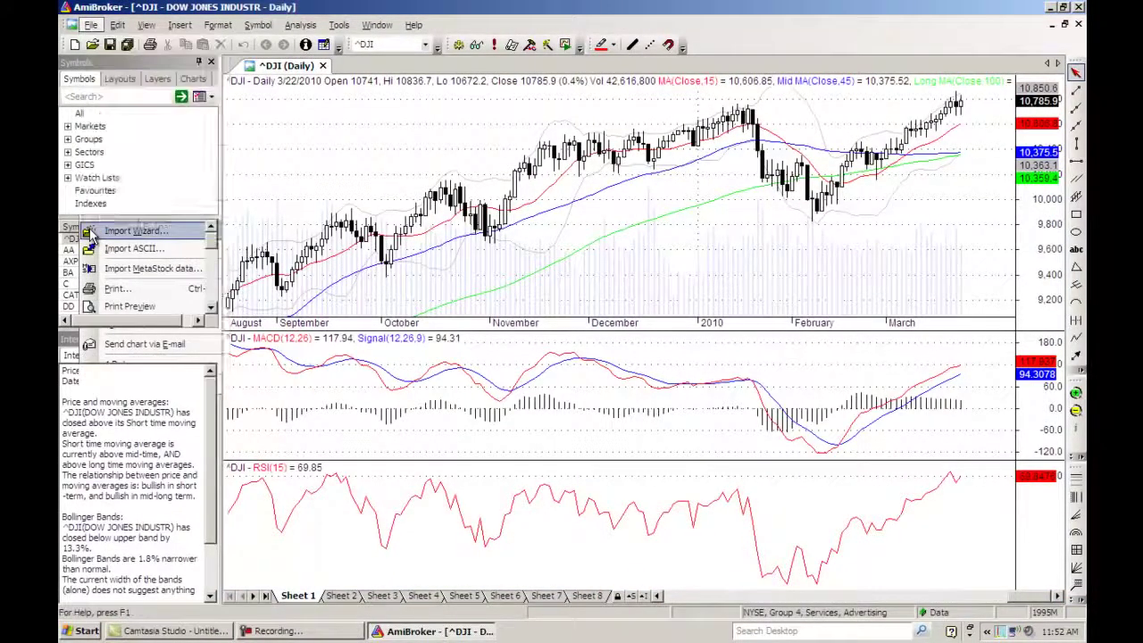
pyautogui.click(587, 258)
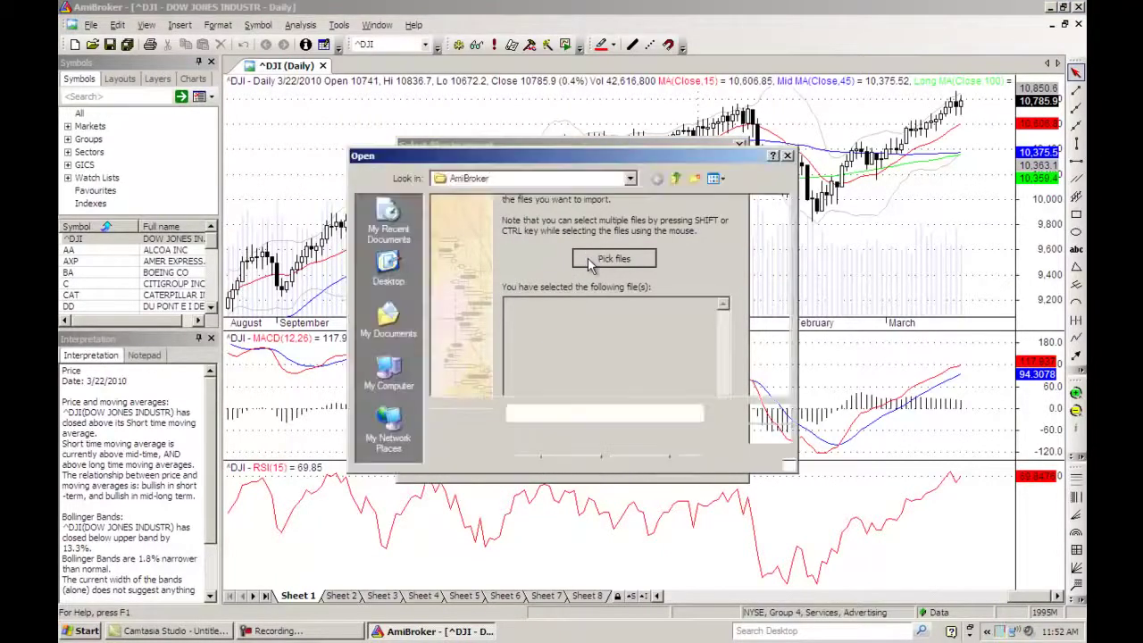
pyautogui.doubleClick(473, 229)
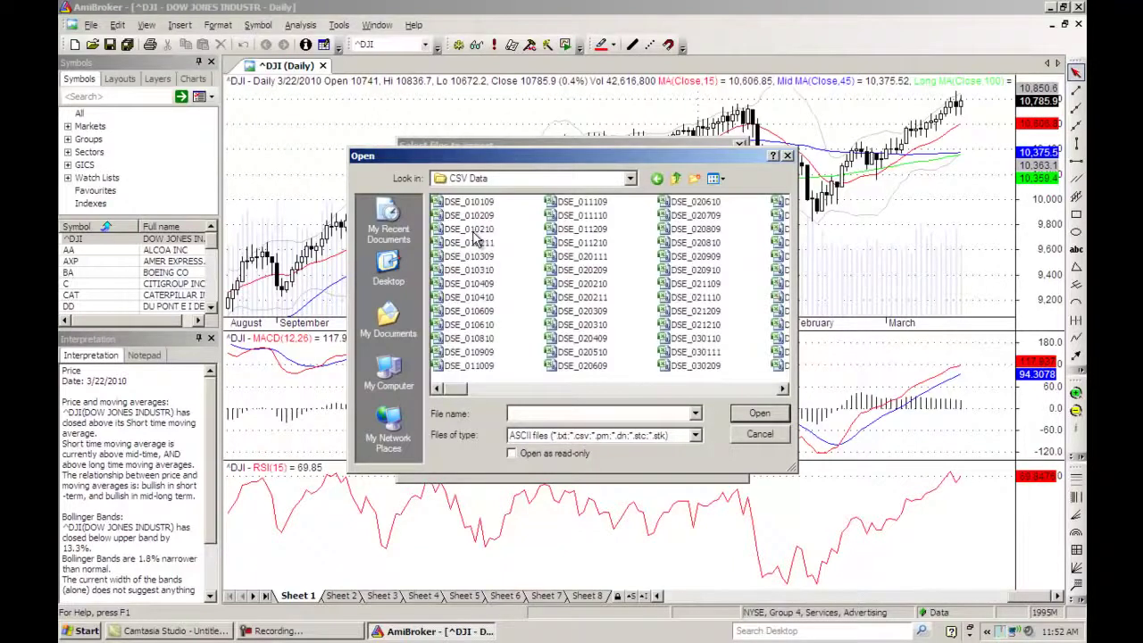
pyautogui.hotkey('ctrl', 'a')
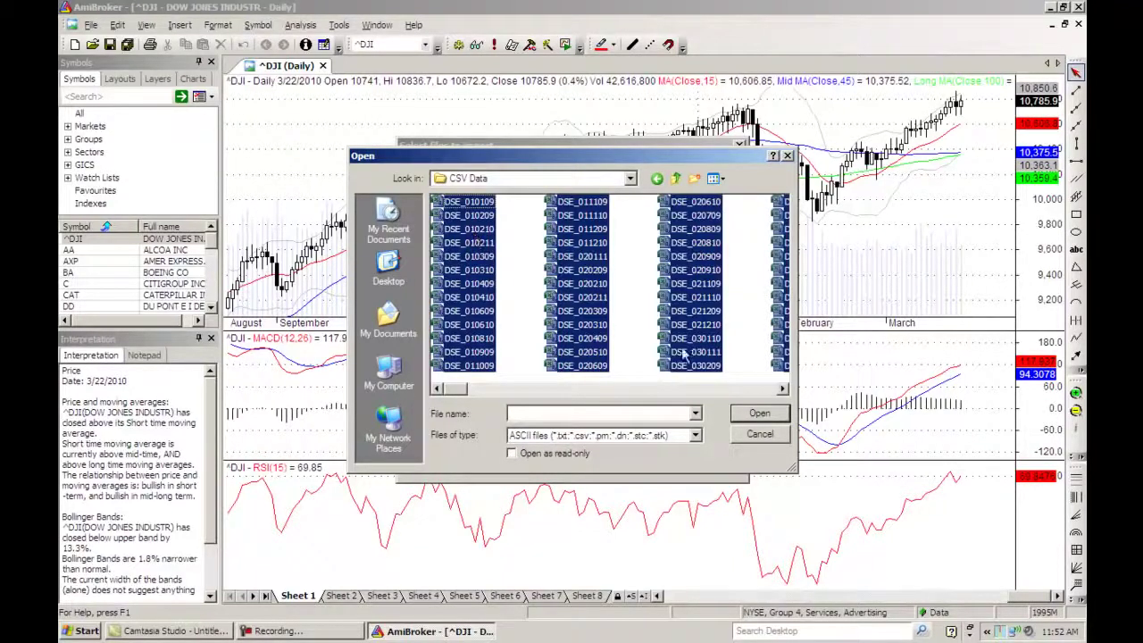
pyautogui.click(740, 416)
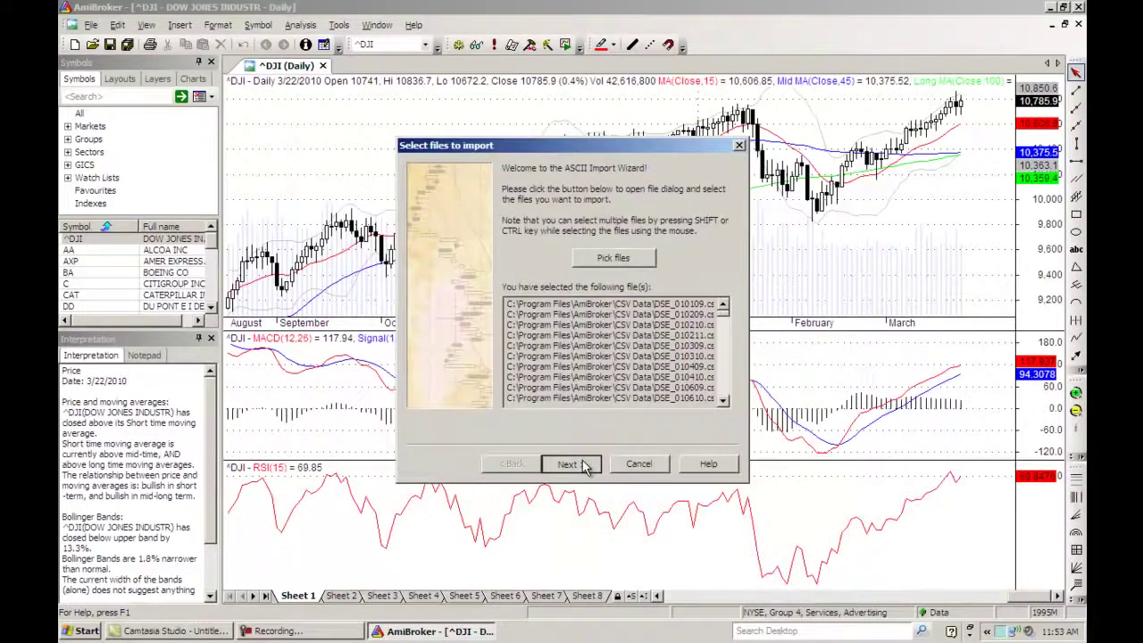
# Run the import with the default comma-separated field definitions, without adding the settings to the ASCII importer definitions
pyautogui.click(585, 464)
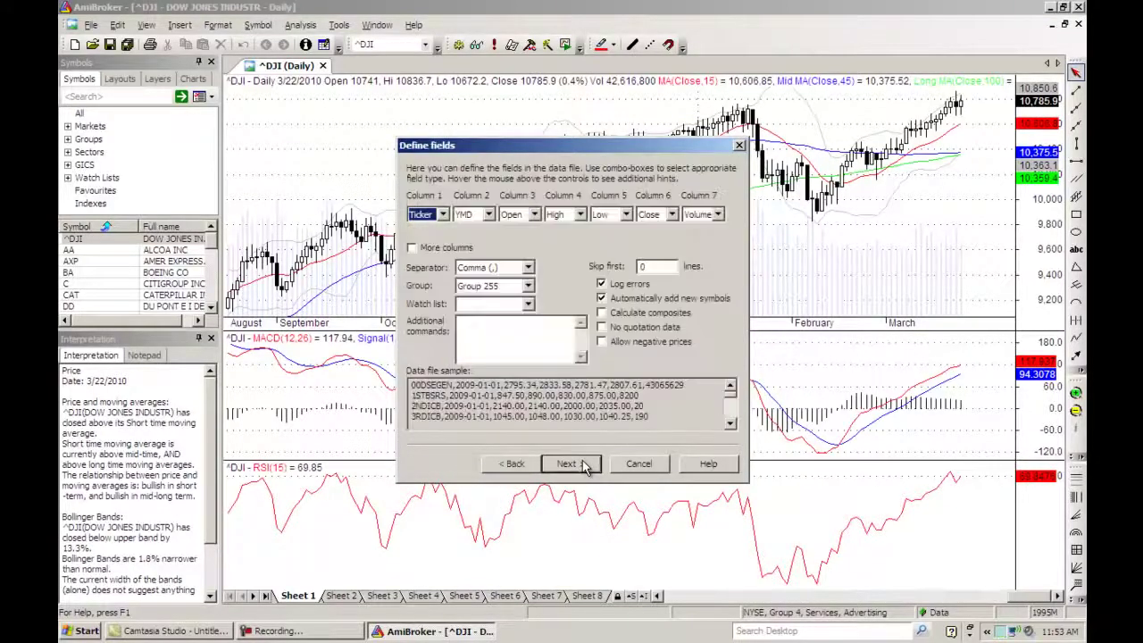
pyautogui.click(585, 464)
pyautogui.click(585, 464)
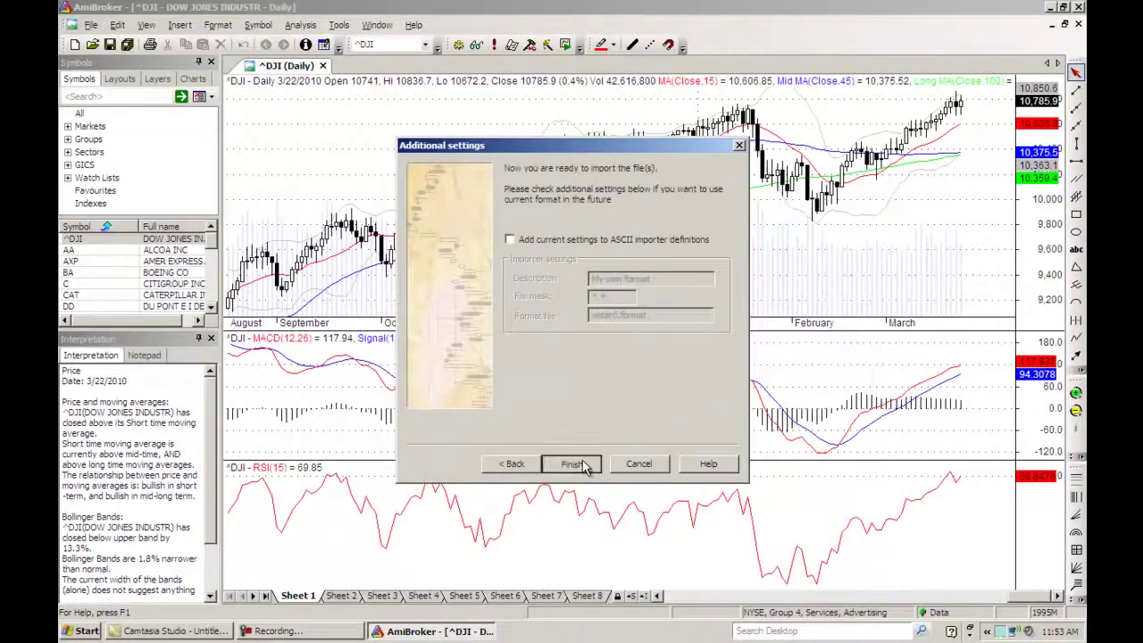